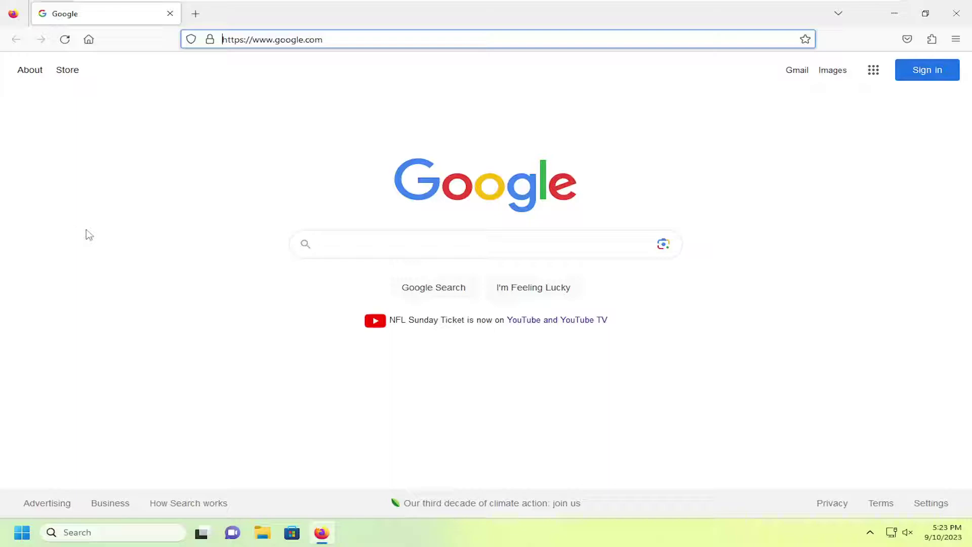
Step: Open Firefox Settings from the main menu to reach the downloads options
{"action": "left_click", "coordinate": [956, 40]}
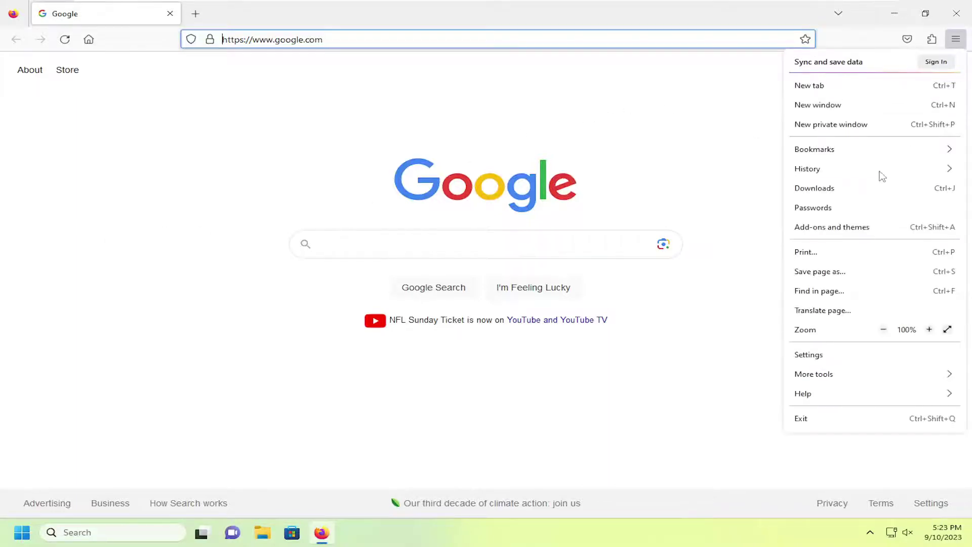
{"action": "left_click", "coordinate": [808, 354]}
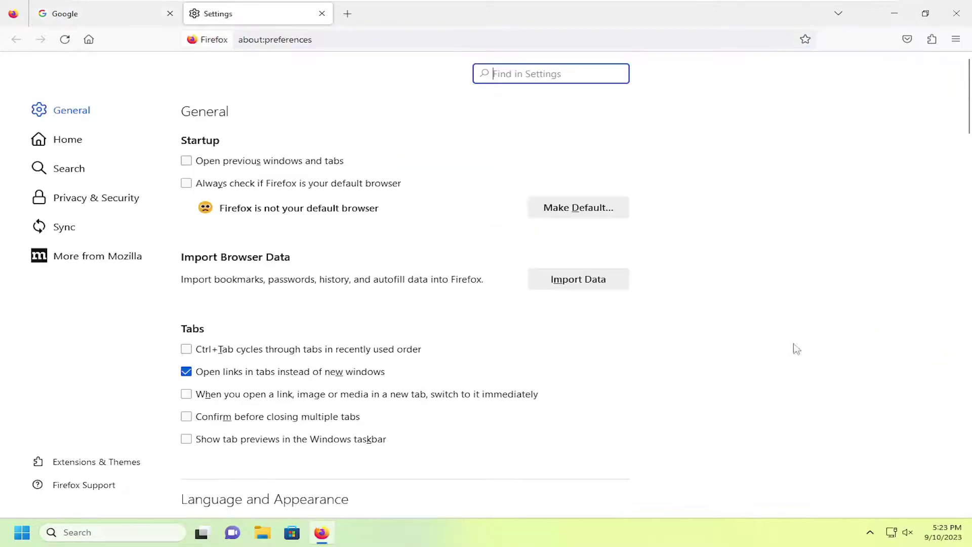
{"action": "scroll", "coordinate": [425, 258], "scroll_direction": "down", "scroll_amount": 3}
{"action": "scroll", "coordinate": [425, 258], "scroll_direction": "down", "scroll_amount": 3}
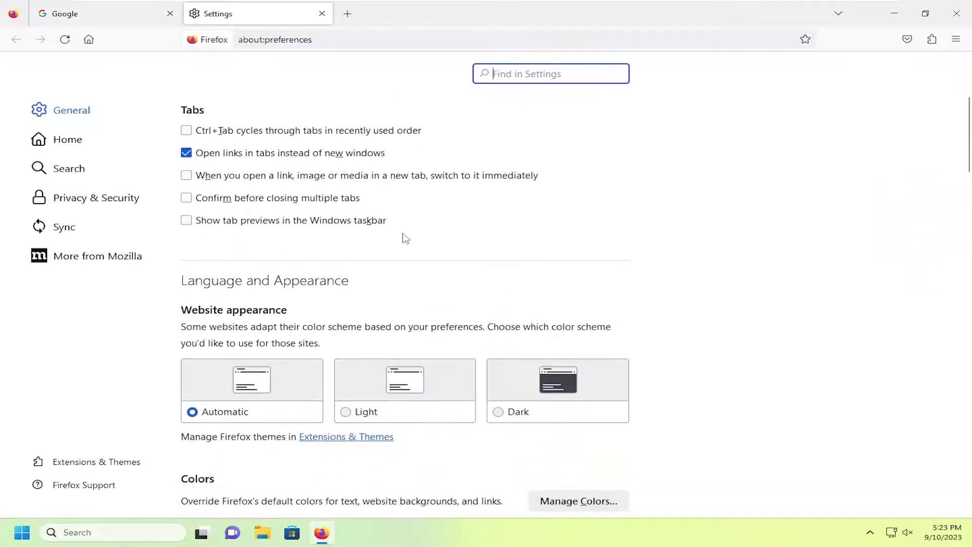
{"action": "scroll", "coordinate": [414, 252], "scroll_direction": "down", "scroll_amount": 2}
{"action": "scroll", "coordinate": [403, 238], "scroll_direction": "down", "scroll_amount": 3}
{"action": "scroll", "coordinate": [402, 239], "scroll_direction": "down", "scroll_amount": 3}
{"action": "scroll", "coordinate": [396, 232], "scroll_direction": "down", "scroll_amount": 3}
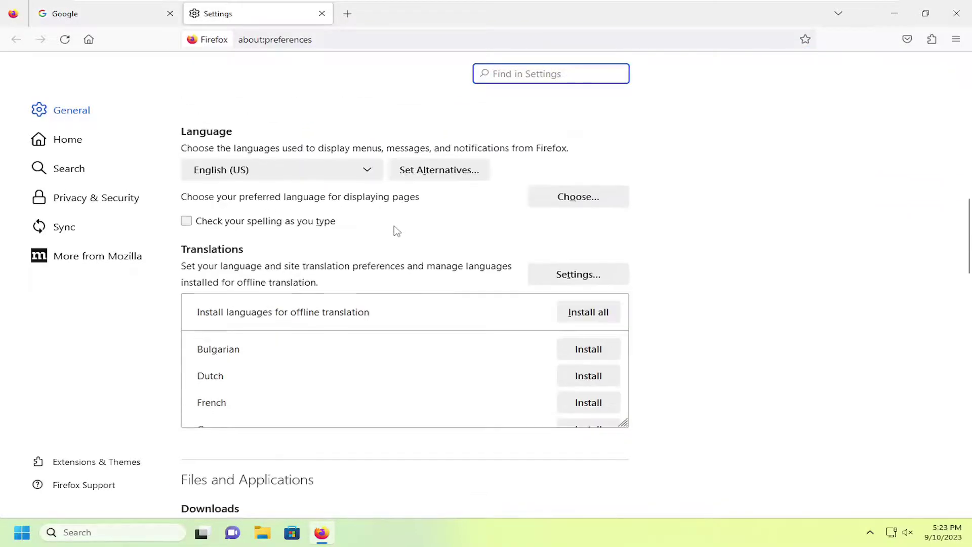
{"action": "scroll", "coordinate": [394, 232], "scroll_direction": "down", "scroll_amount": 3}
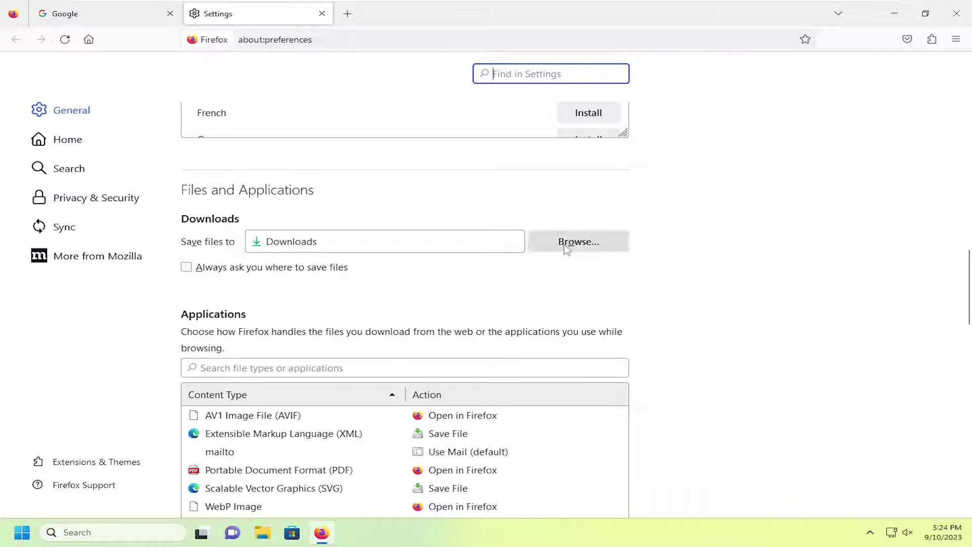
Step: Change the download save folder from Downloads to Documents
{"action": "left_click", "coordinate": [579, 242]}
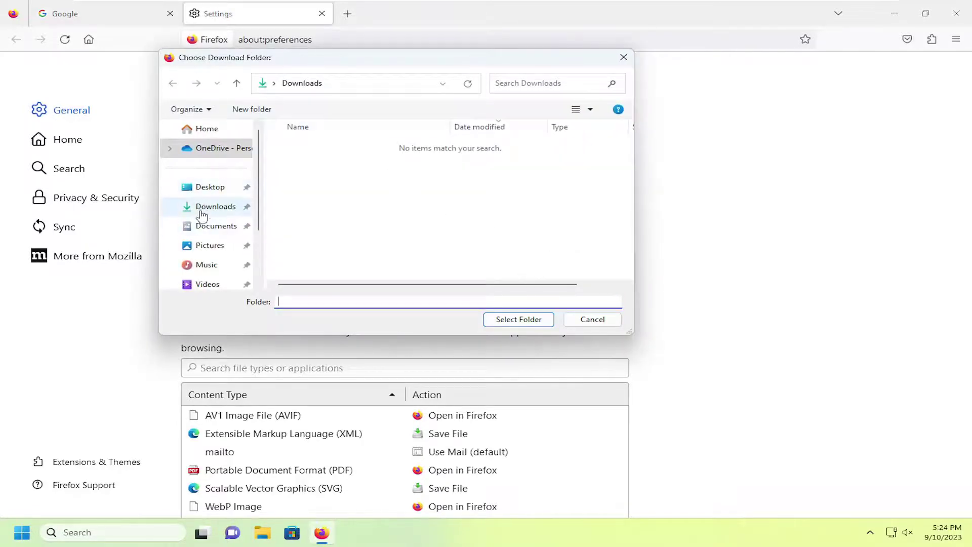
{"action": "left_click", "coordinate": [217, 225]}
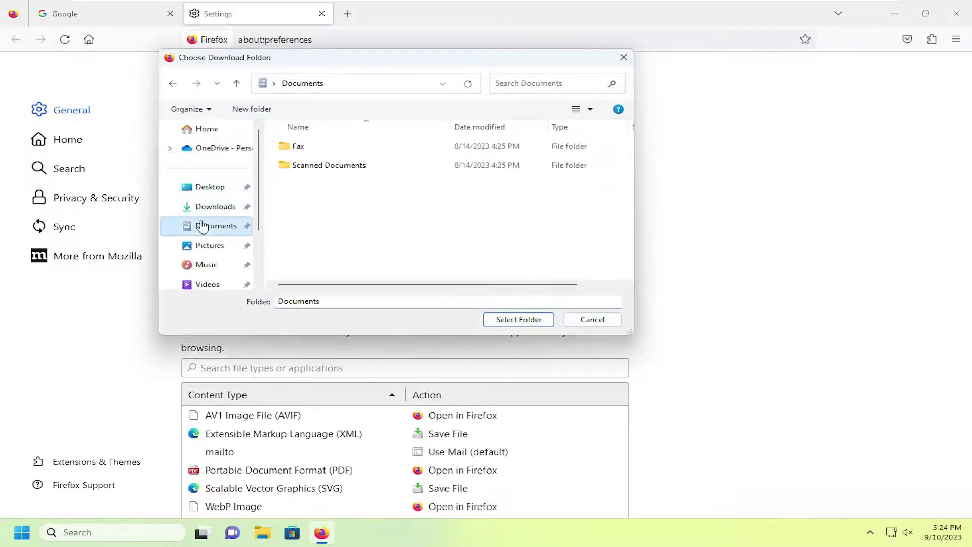
{"action": "left_click", "coordinate": [512, 325]}
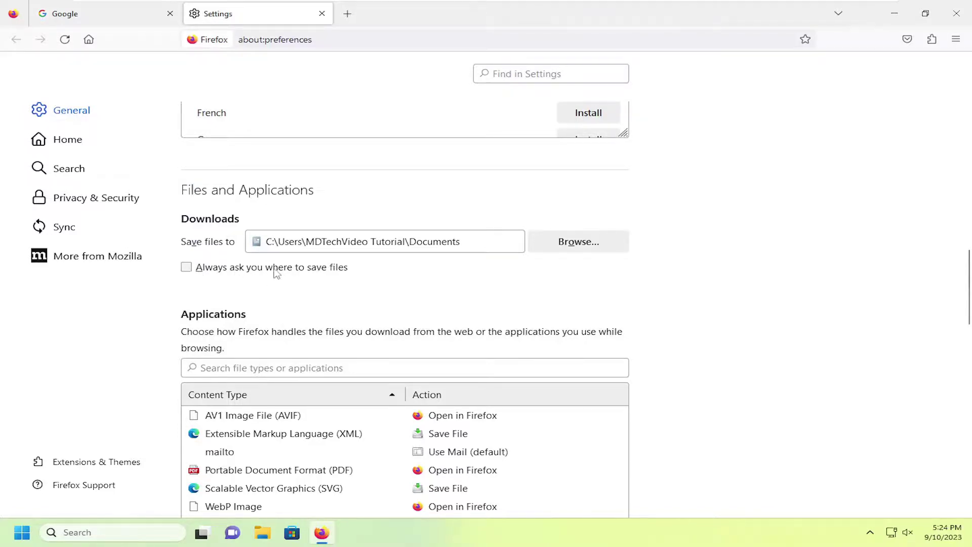
Step: Enable the 'Always ask you where to save files' checkbox
{"action": "left_click", "coordinate": [187, 268]}
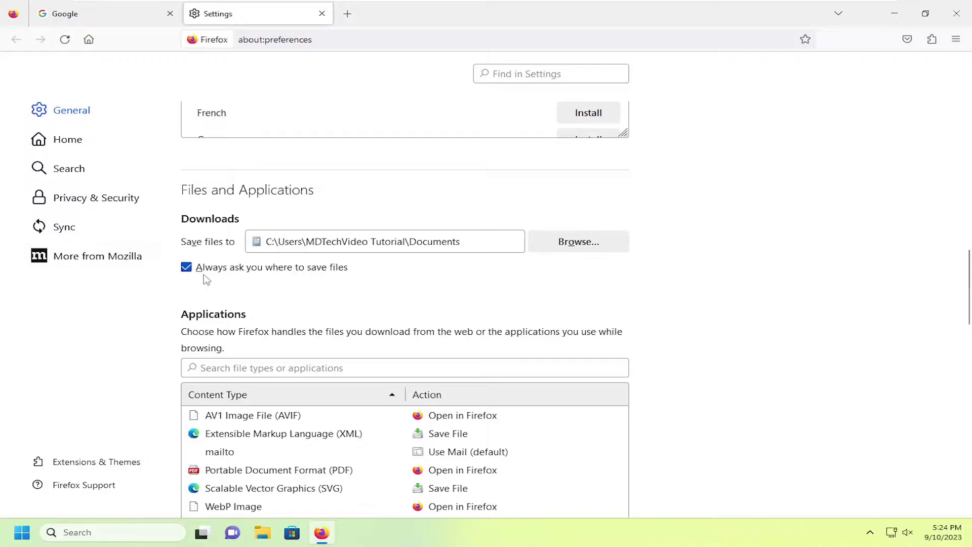